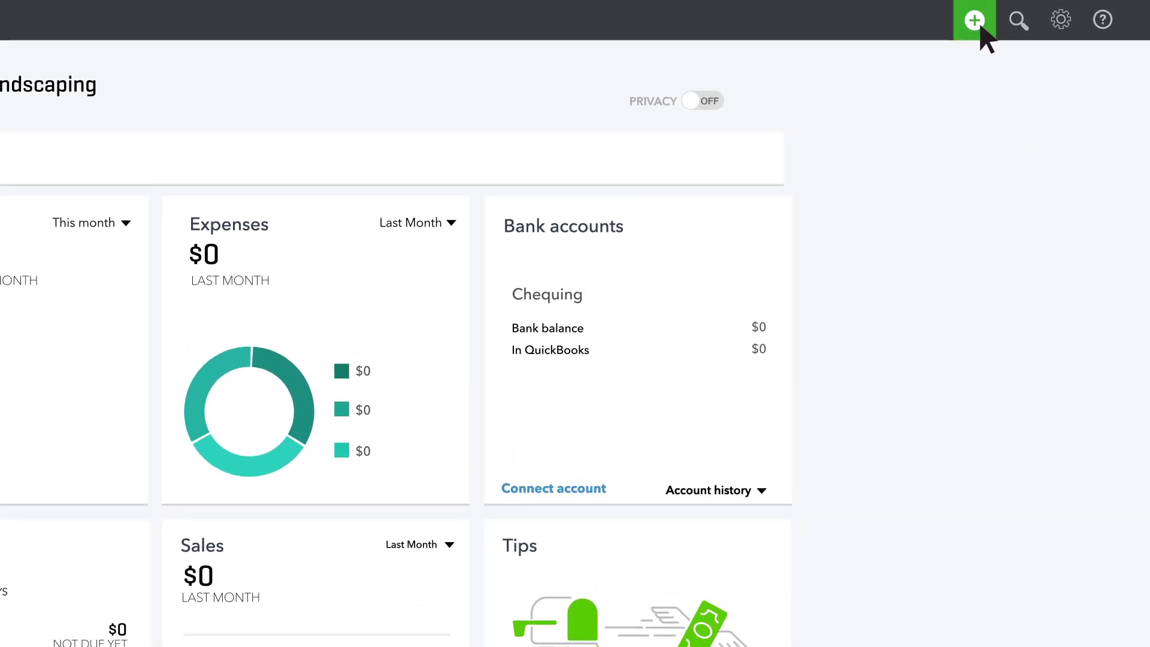
# Start a new bill from supplier Flower Wholesale with Net 30 terms.
pyautogui.click(975, 22)
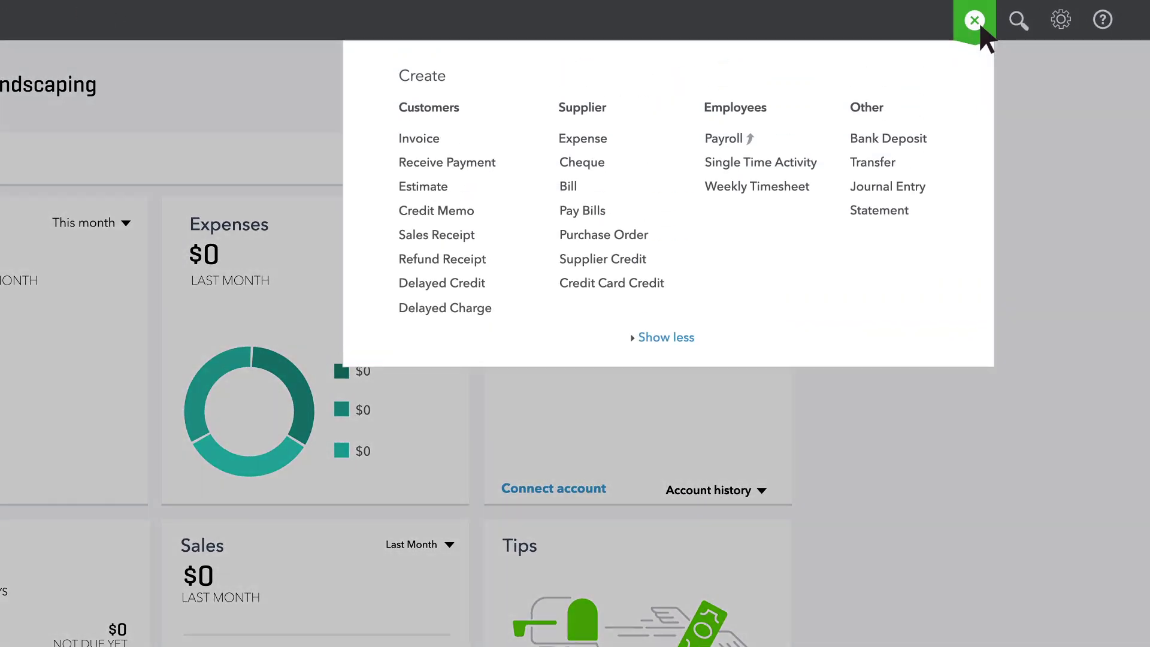
pyautogui.click(612, 183)
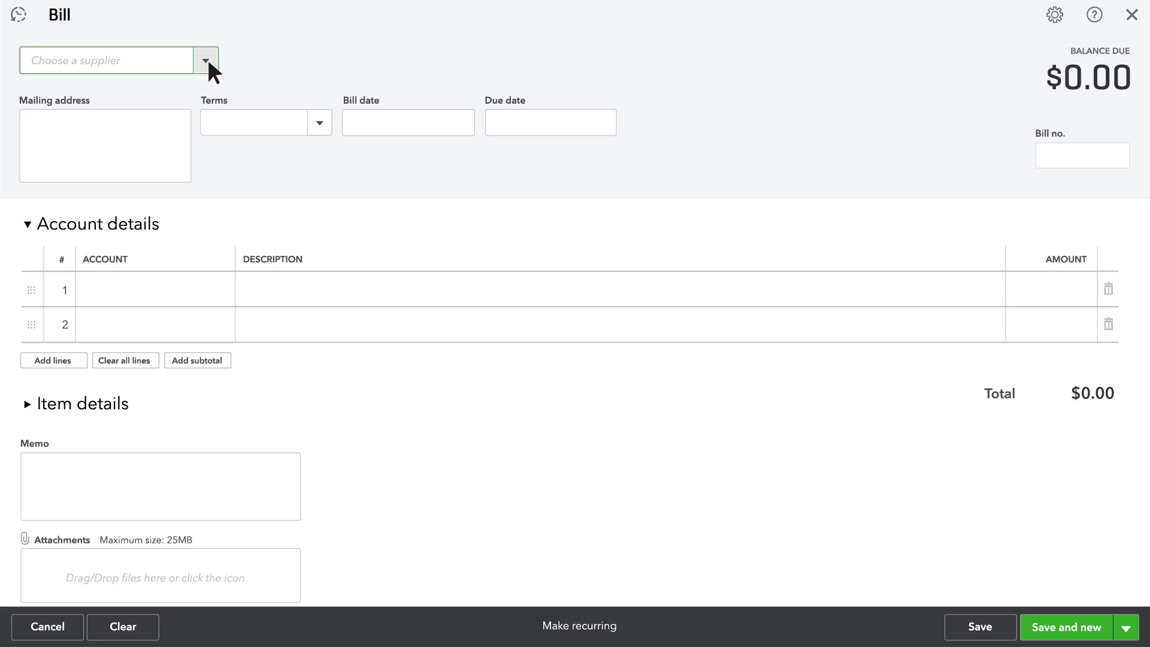
pyautogui.click(206, 59)
pyautogui.click(195, 118)
pyautogui.click(320, 121)
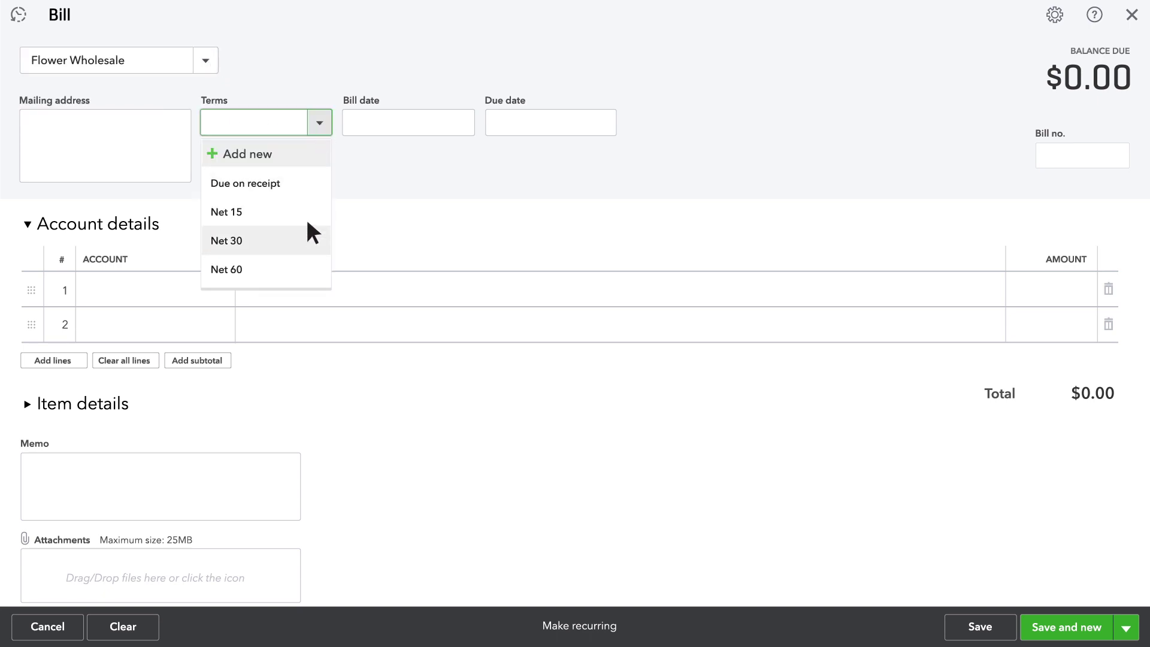
pyautogui.click(305, 237)
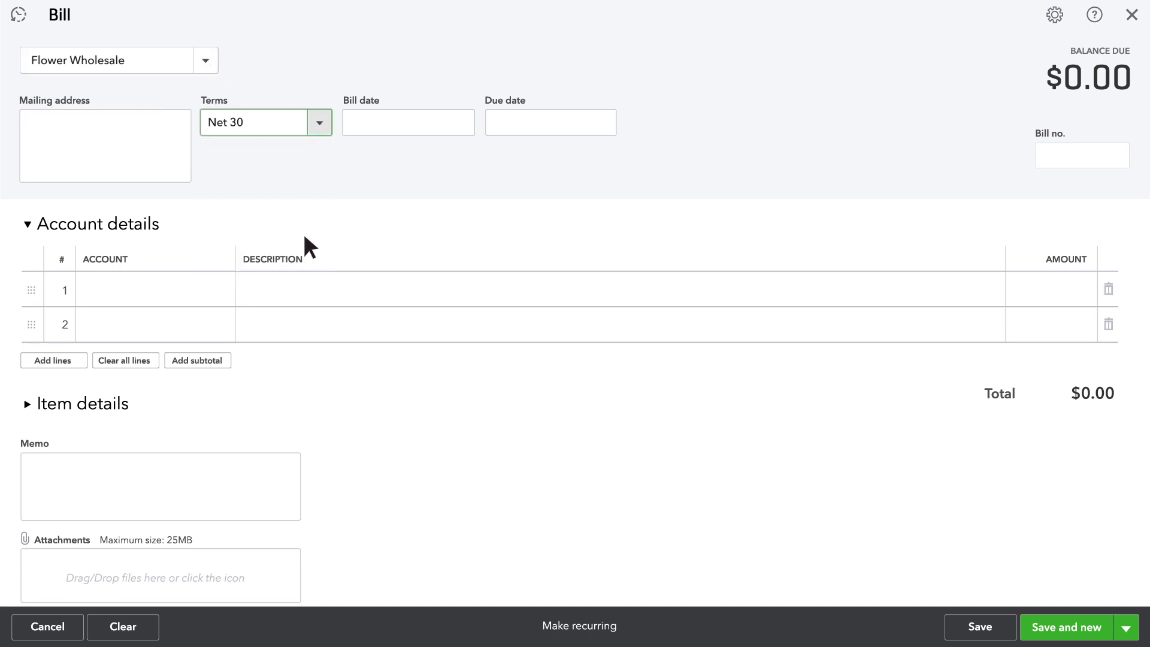
# Add a $100 Job Materials account line to the bill.
pyautogui.click(269, 285)
pyautogui.click(219, 289)
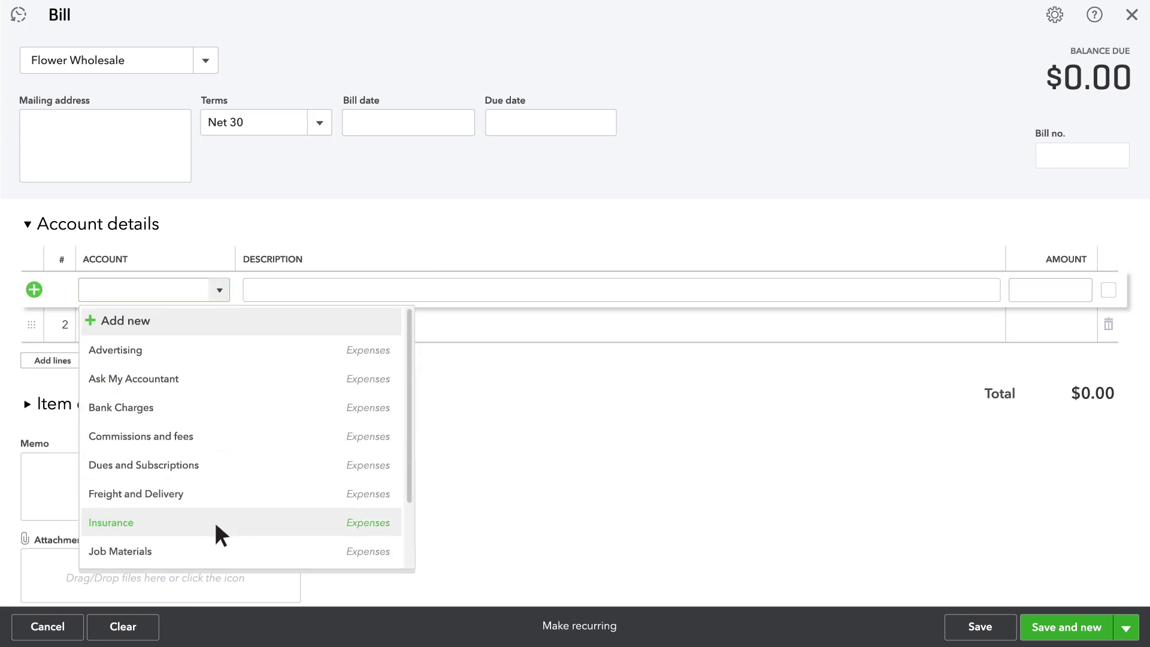
pyautogui.click(223, 545)
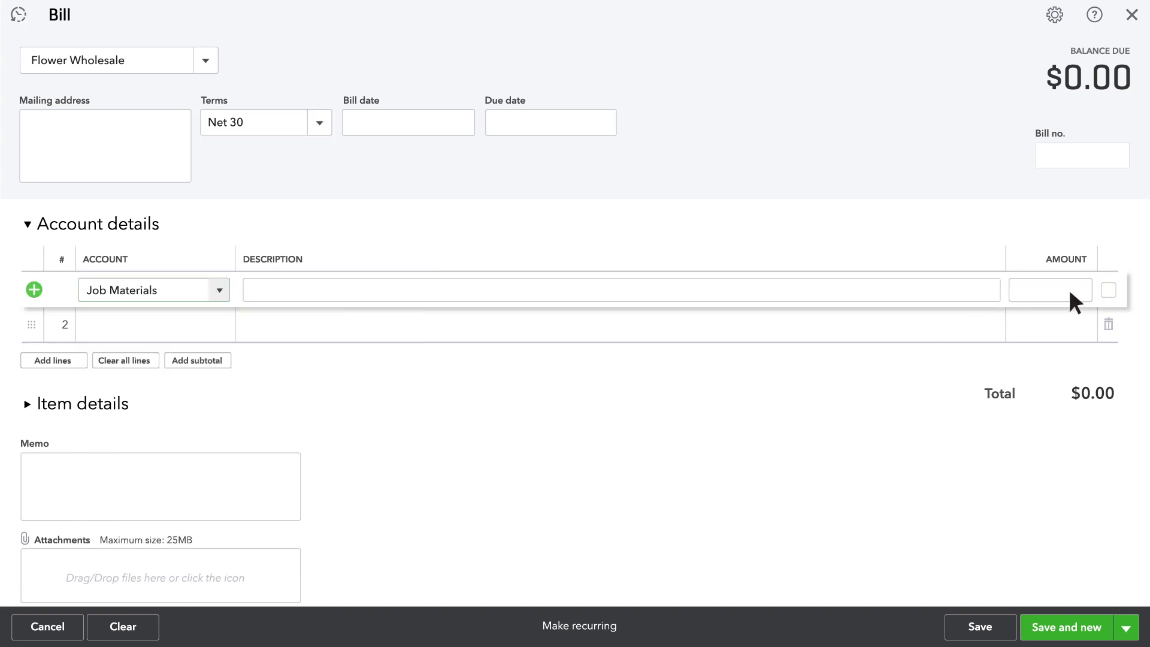
pyautogui.write('100')
pyautogui.press('Tab')
pyautogui.click(1125, 627)
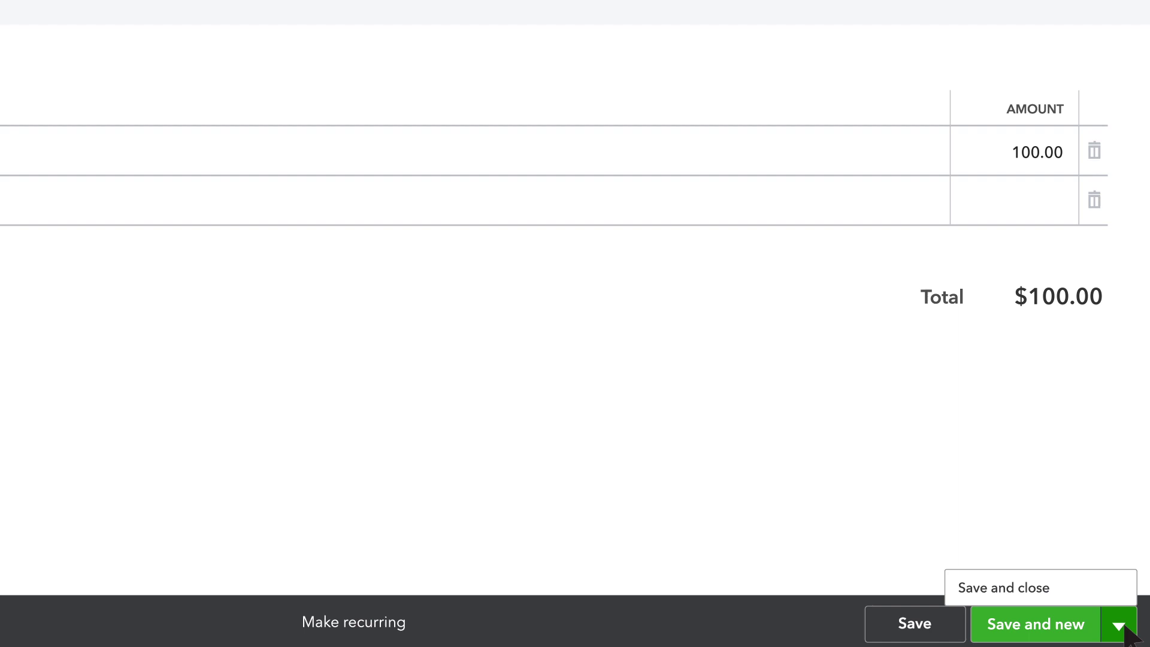
# Save the bill, then record a $100 Job Materials cheque to Flower Wholesale from Chequing.
pyautogui.click(1125, 593)
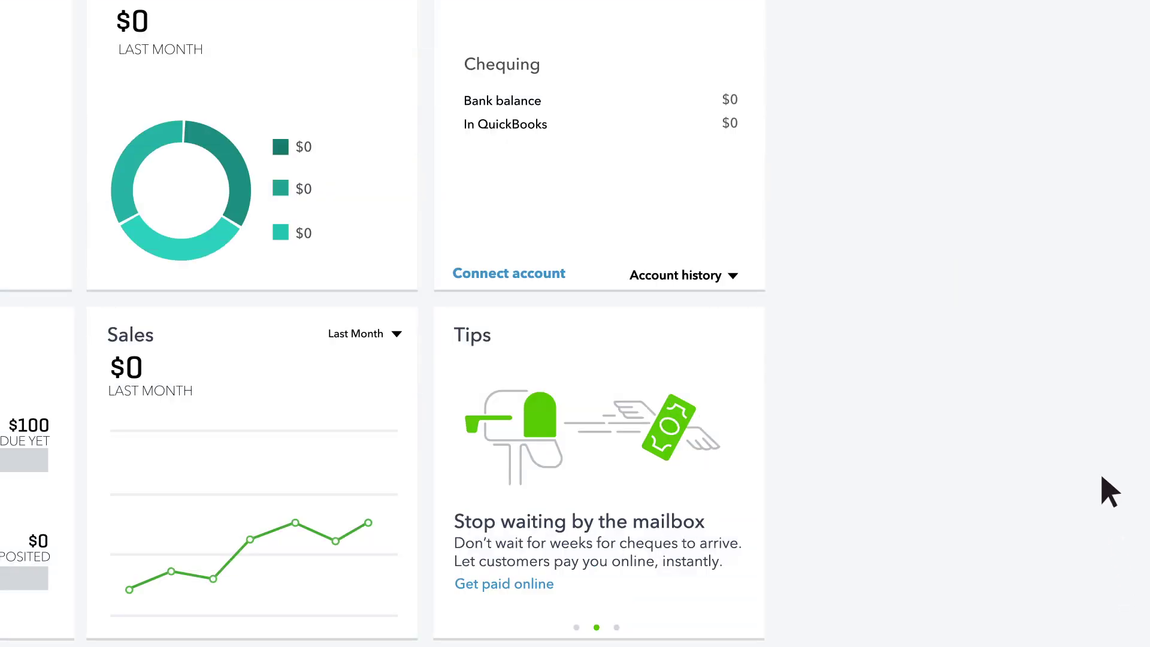
pyautogui.click(962, 30)
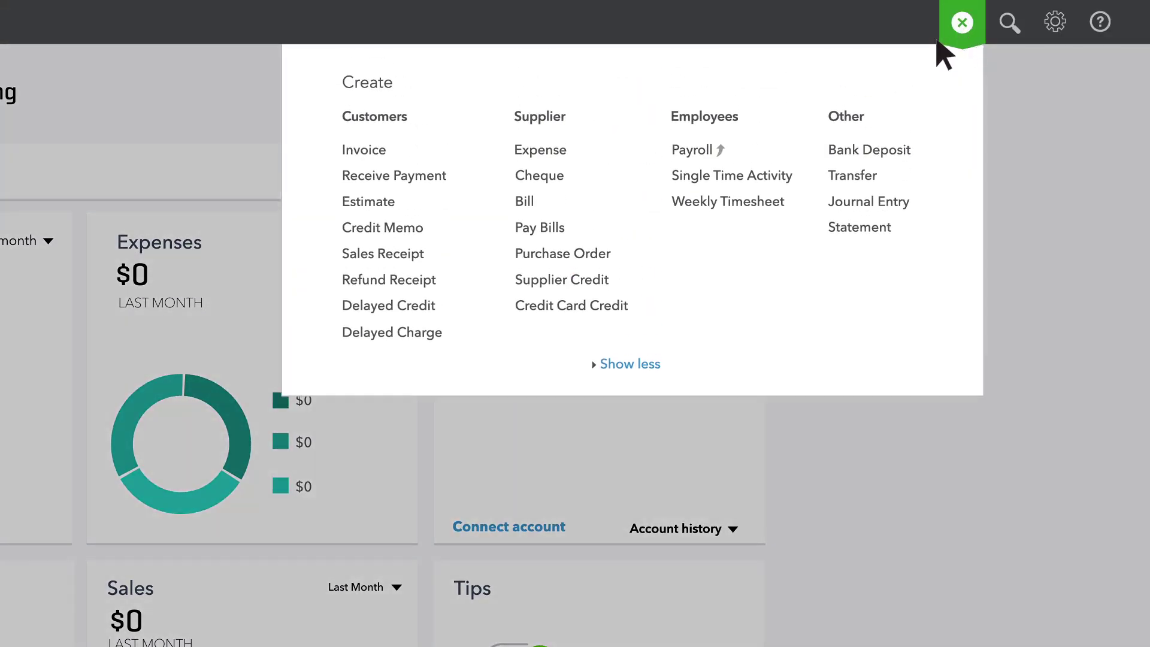
pyautogui.click(608, 178)
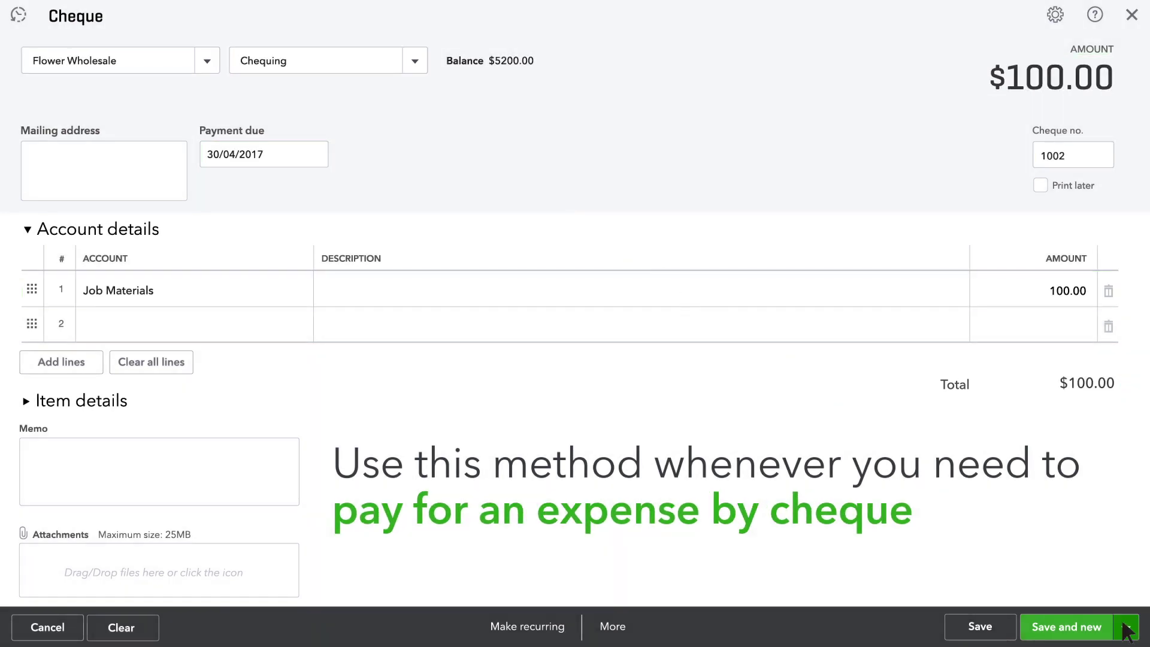
pyautogui.click(1125, 625)
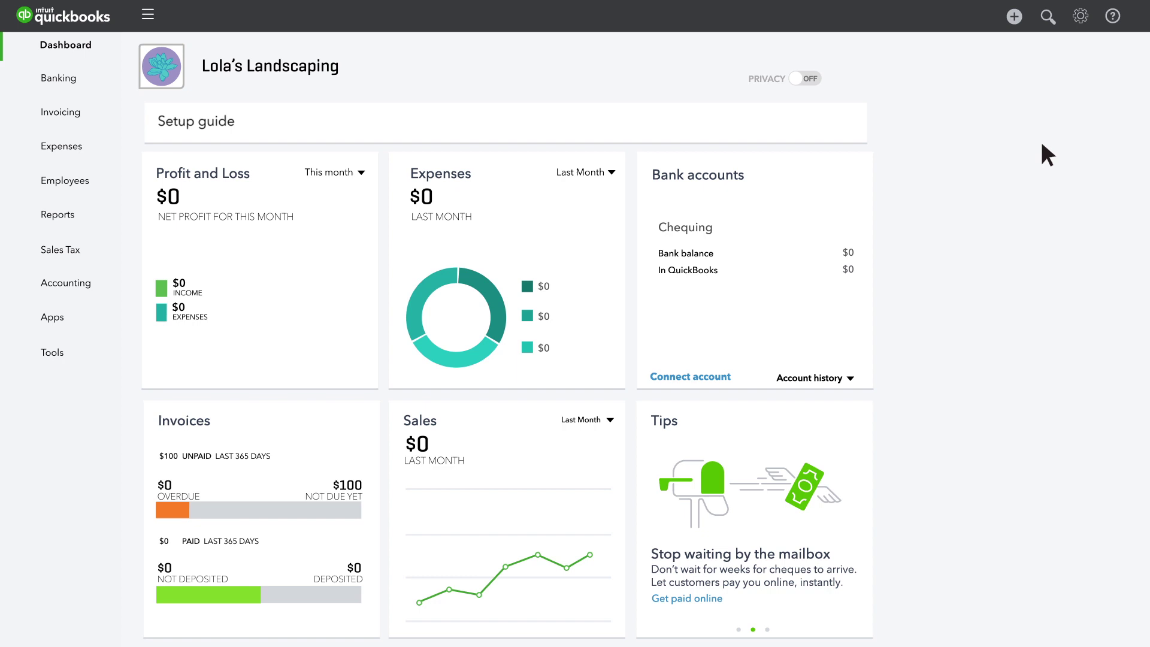
# Record a $100 Job Materials expense to Flower Wholesale on Business Card Visa.
pyautogui.click(1016, 17)
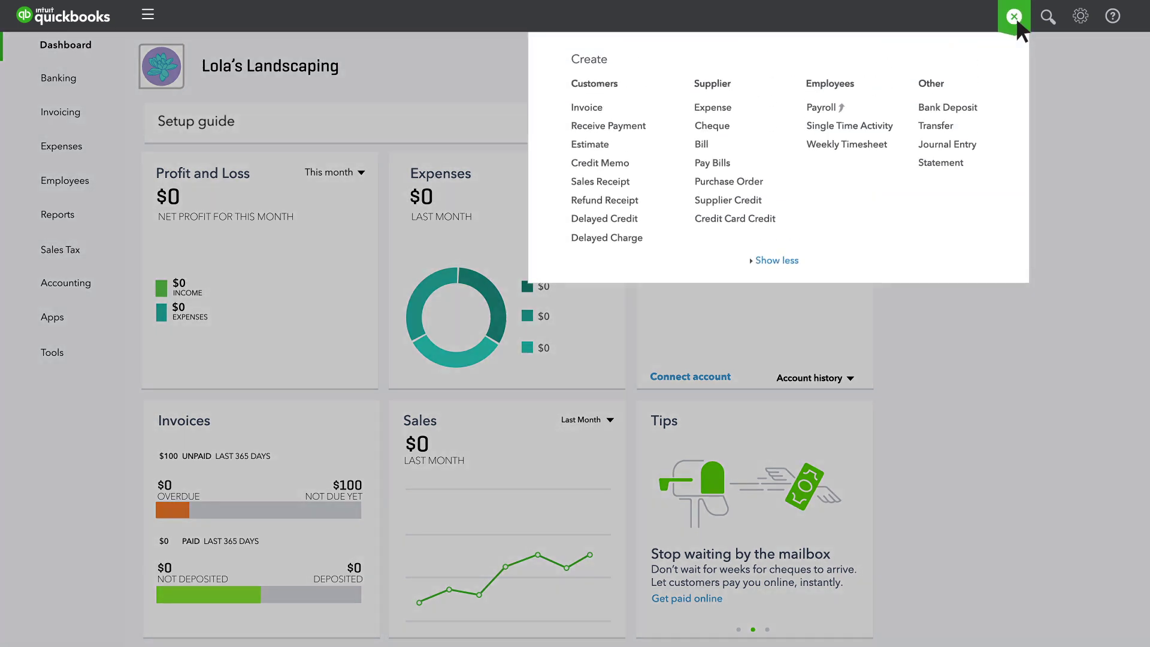
pyautogui.click(739, 97)
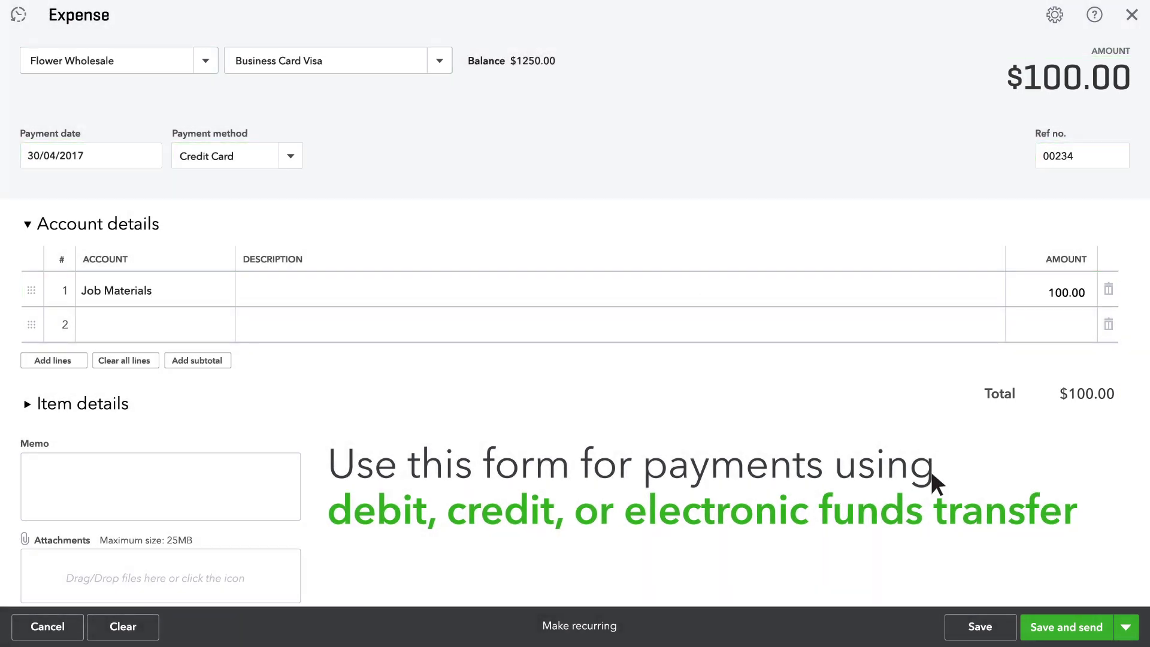
pyautogui.click(1126, 626)
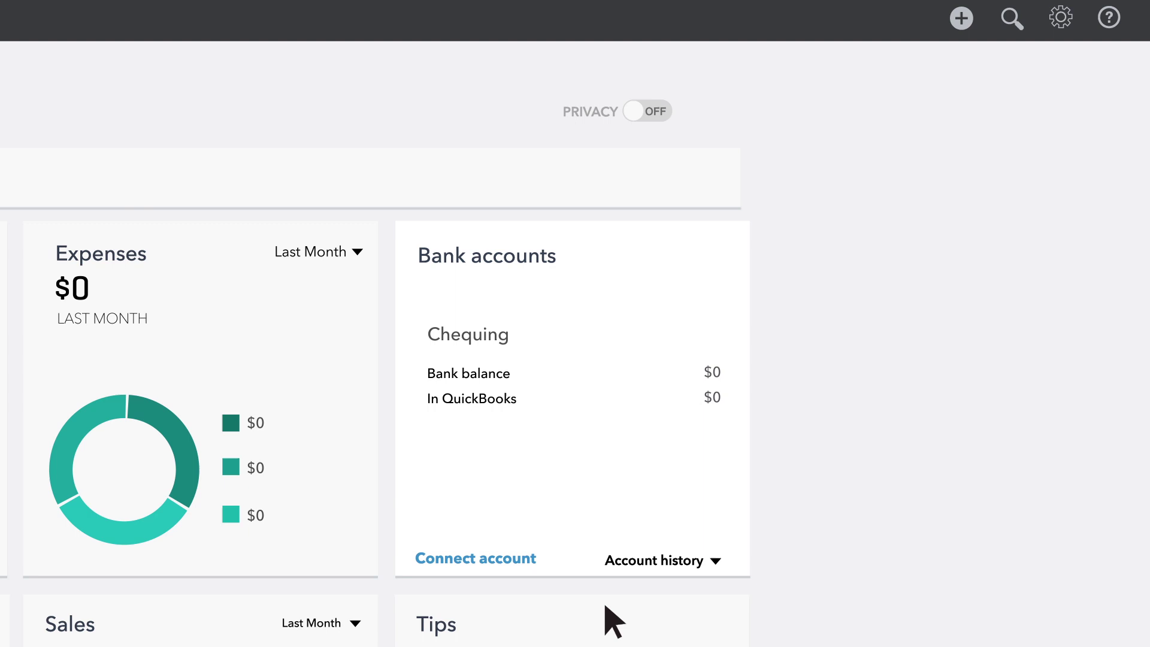
# Search for 'My bank' and sign in to it to link a bank account.
pyautogui.click(588, 507)
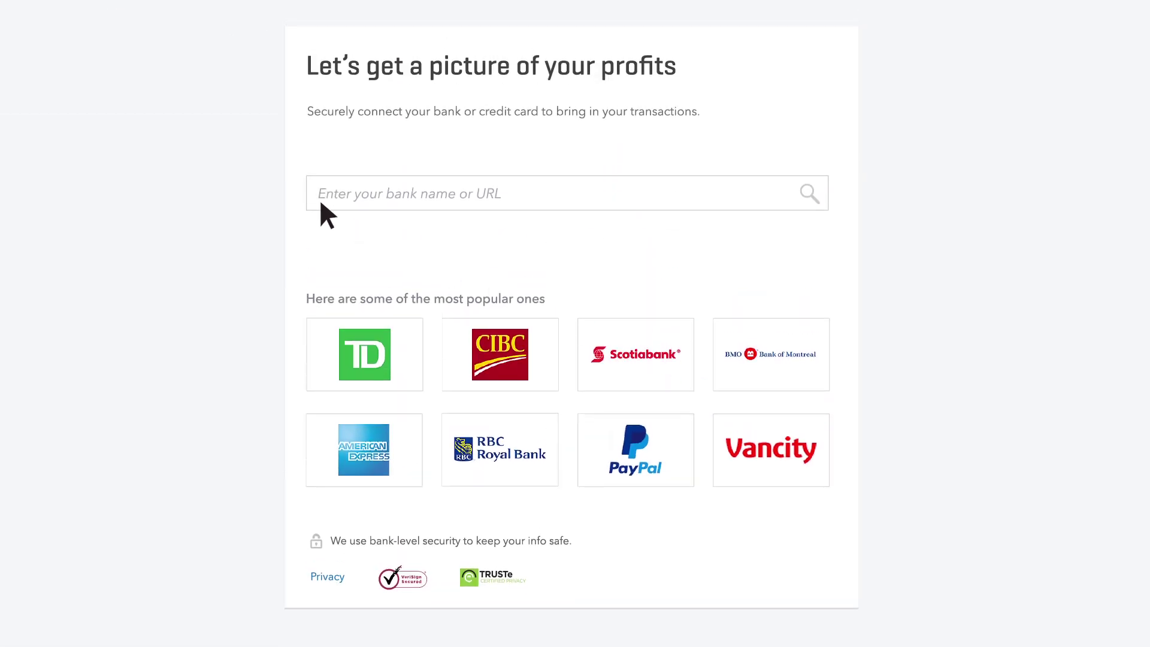
pyautogui.click(320, 203)
pyautogui.write('My bank')
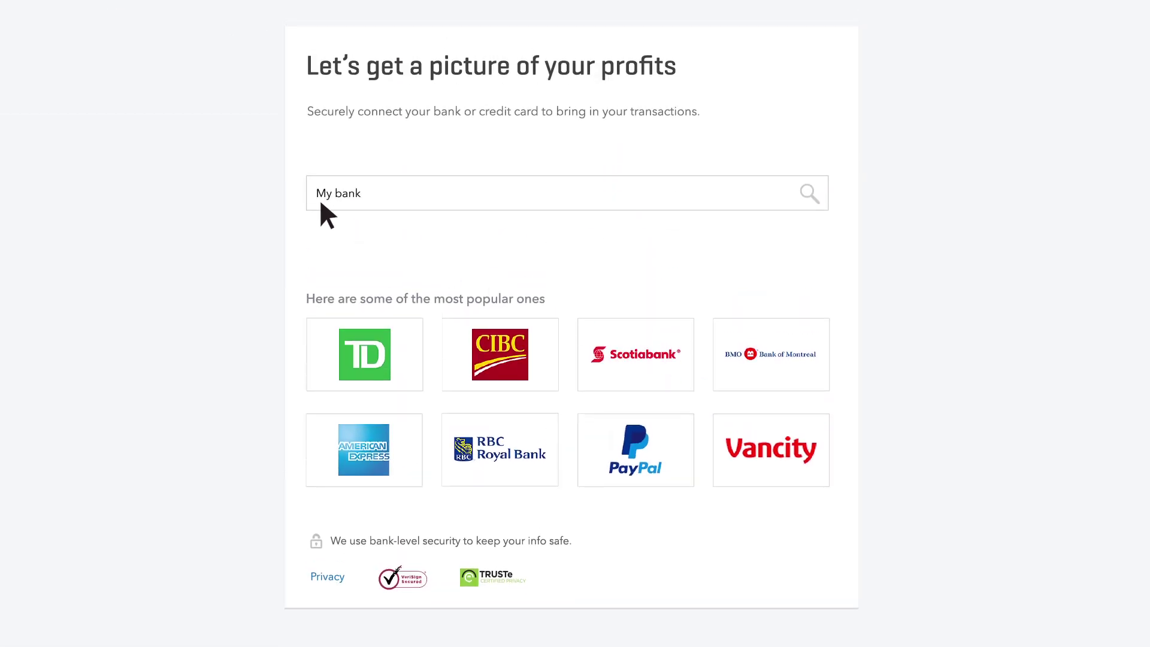
pyautogui.press('Return')
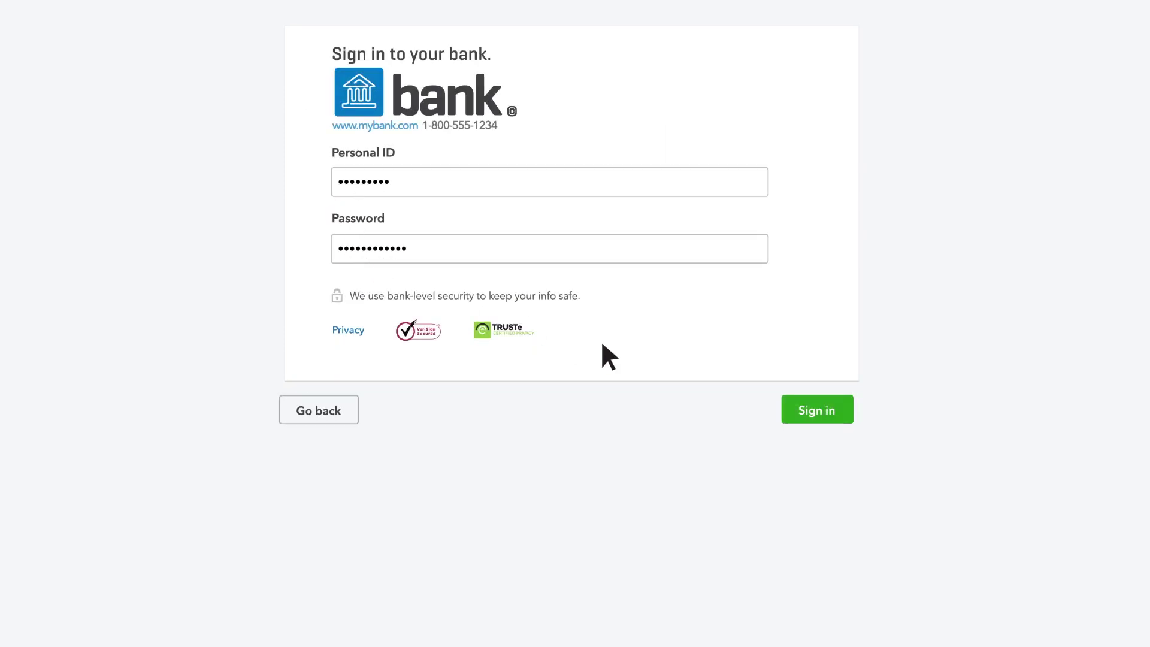
pyautogui.click(788, 411)
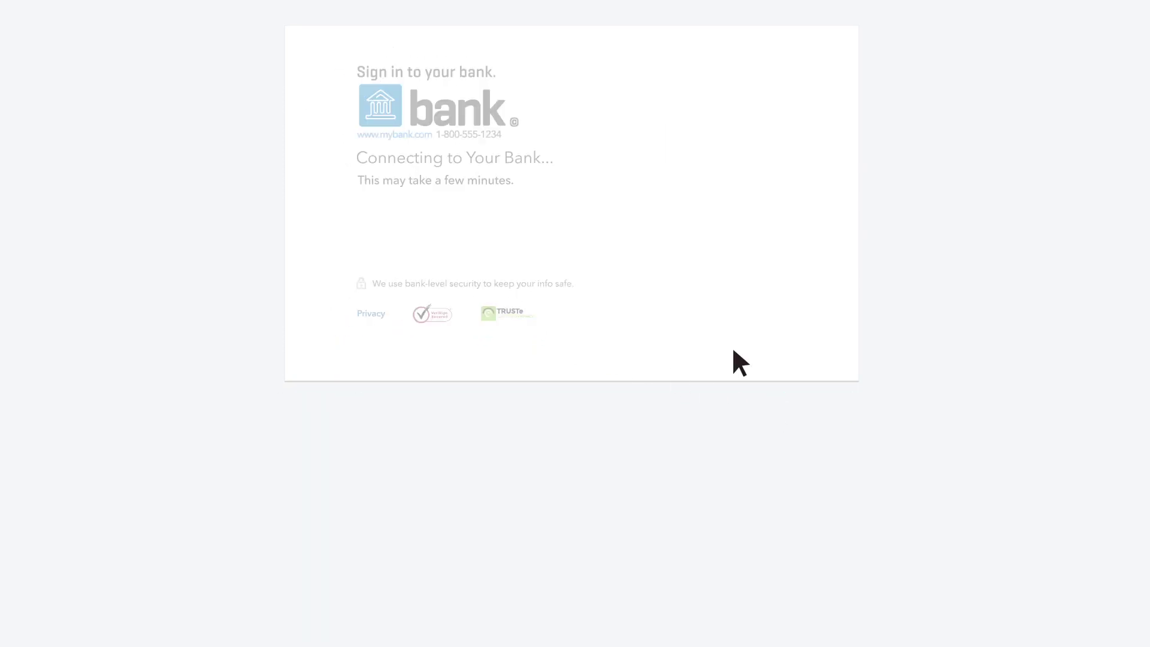
# Connect the bank's chequing account with account type Chequing.
pyautogui.click(593, 201)
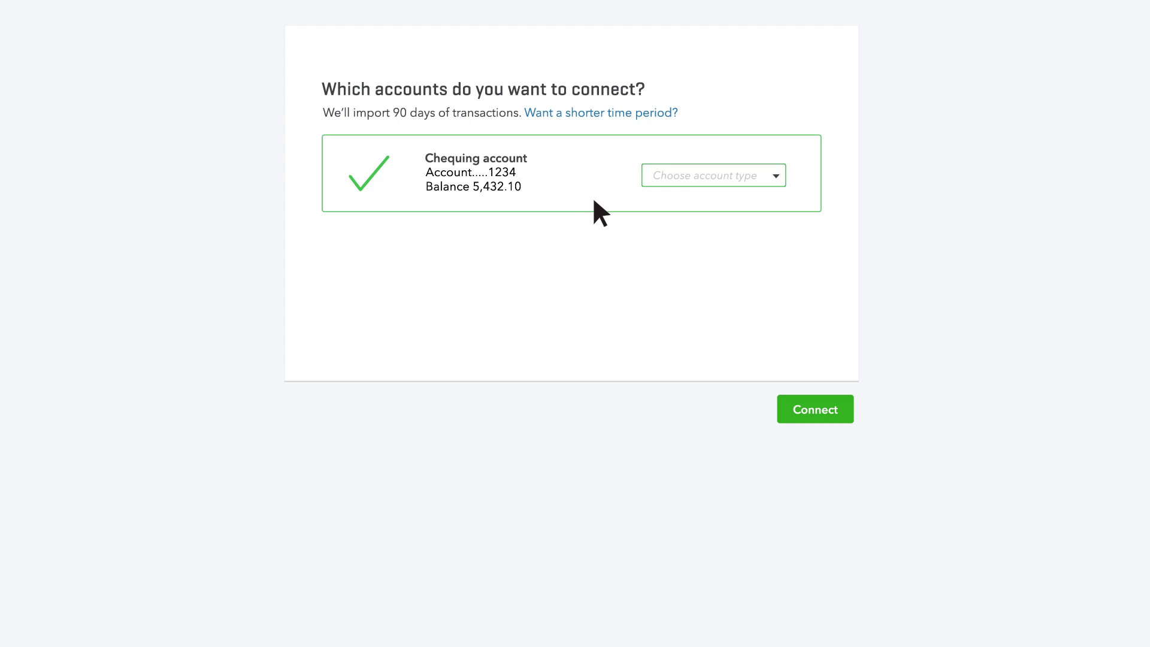
pyautogui.click(771, 174)
pyautogui.click(771, 202)
pyautogui.click(779, 397)
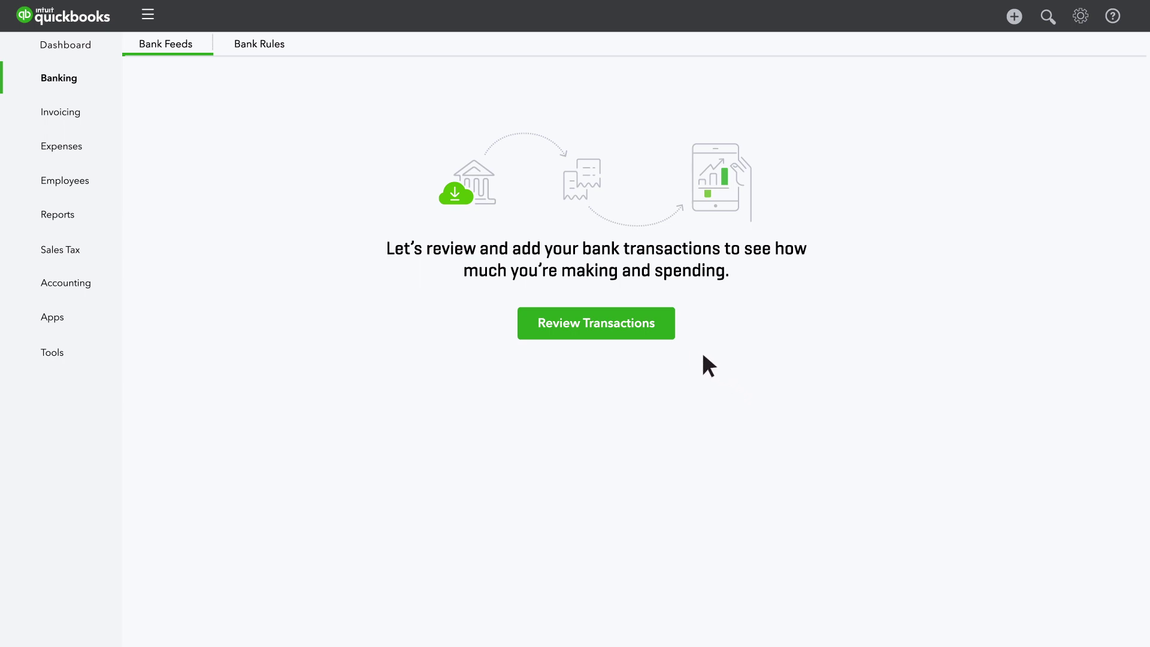
# Begin the guided review of imported transactions, starting with the $100 Staples charge.
pyautogui.click(660, 334)
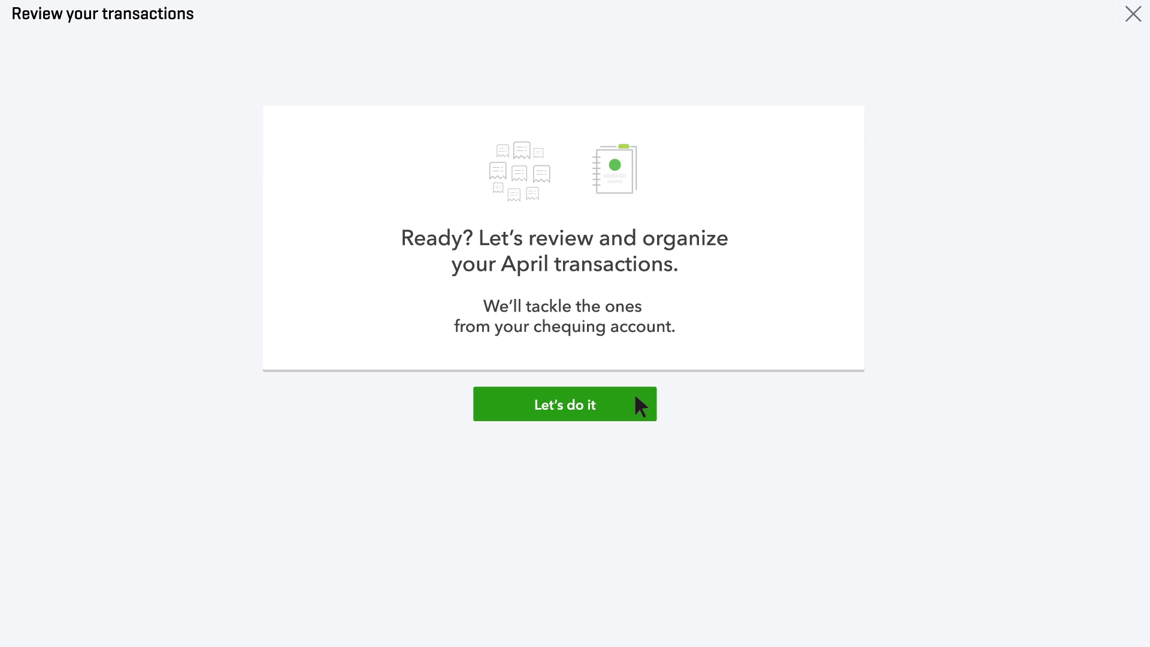
pyautogui.click(635, 396)
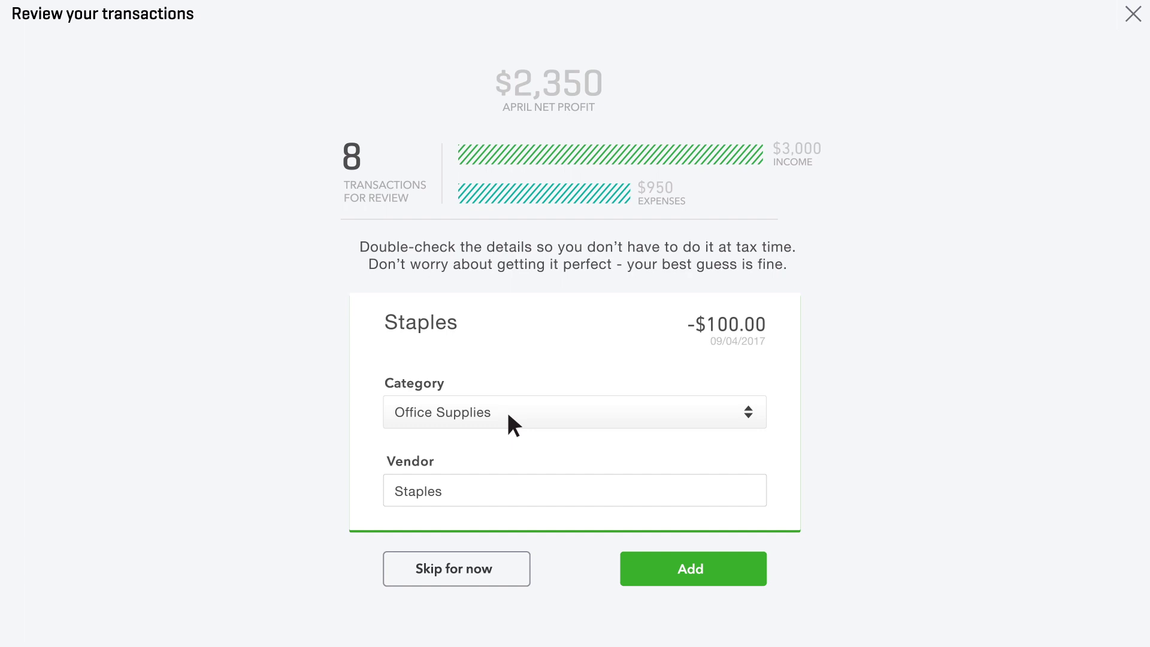
# Add all seven Staples charges as Office Supplies and the $300 Amazon charge as Ask My Accountant.
pyautogui.click(725, 568)
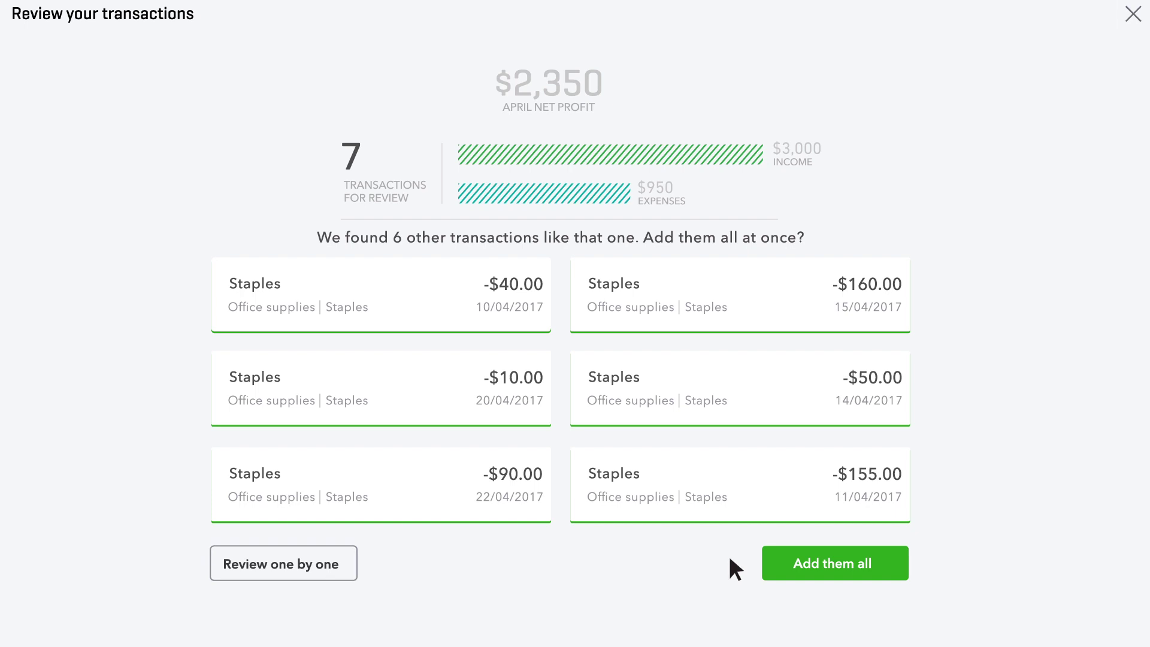
pyautogui.click(768, 559)
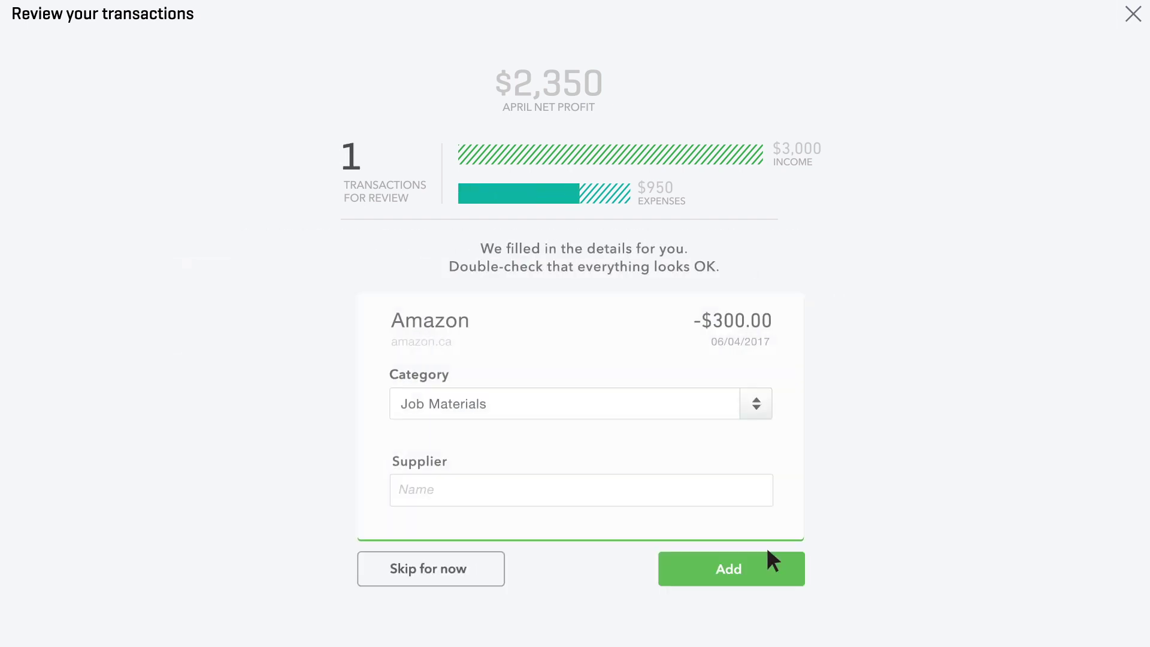
pyautogui.click(742, 410)
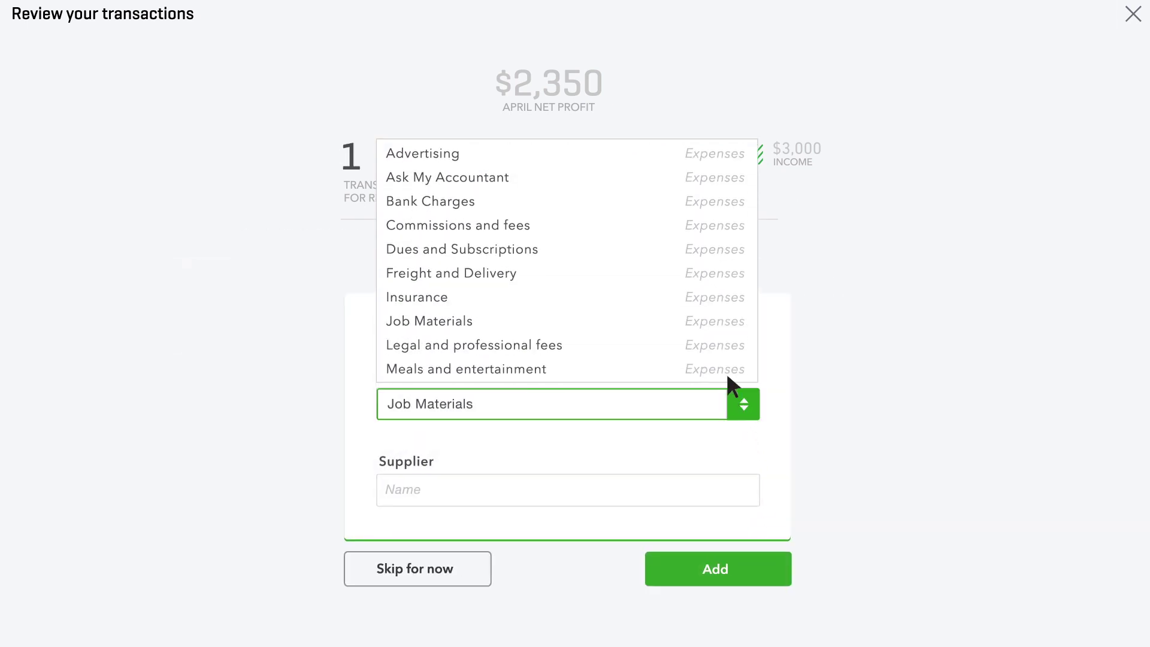
pyautogui.click(649, 181)
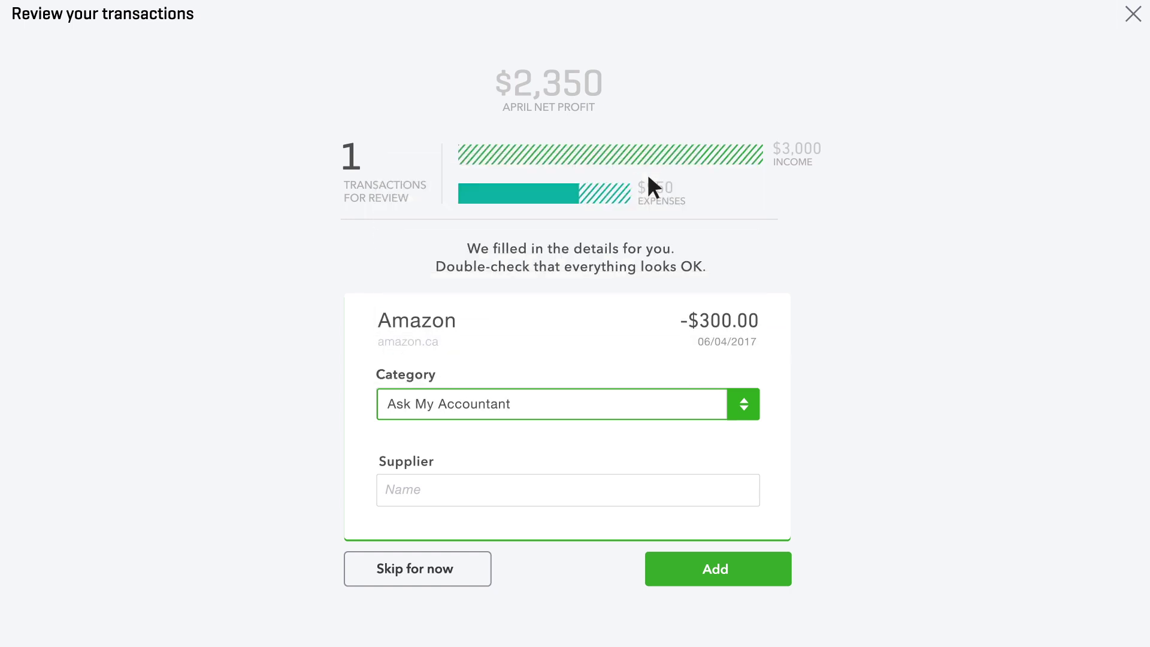
pyautogui.click(668, 567)
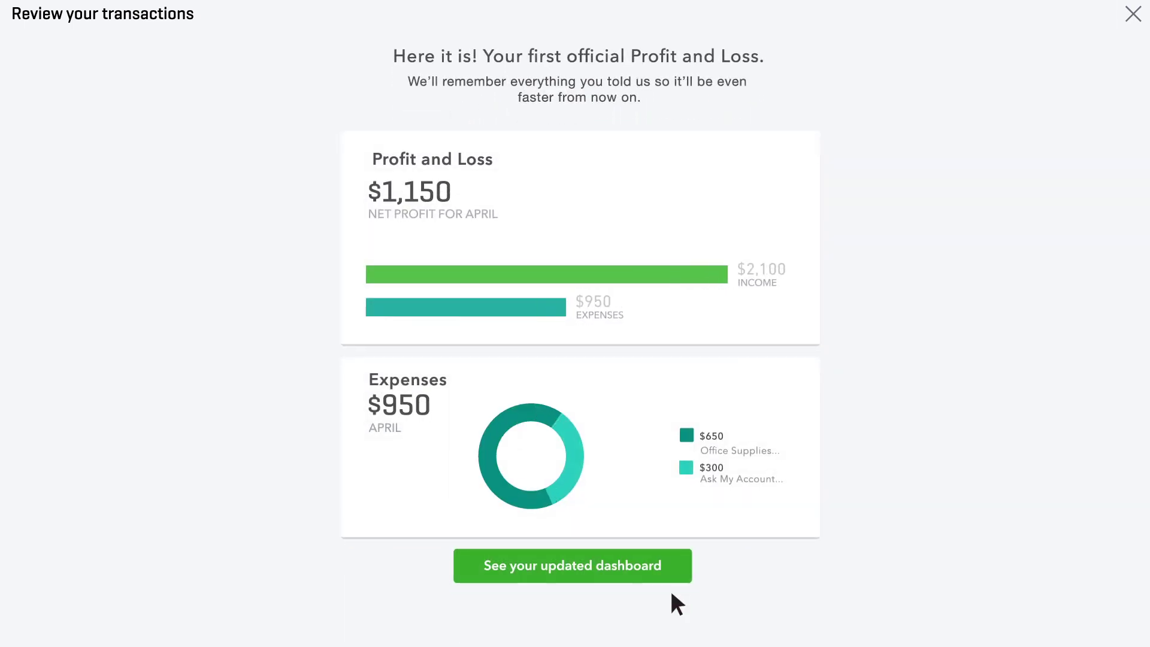
# Go to the updated dashboard and open Chequing's transactions awaiting review.
pyautogui.click(659, 569)
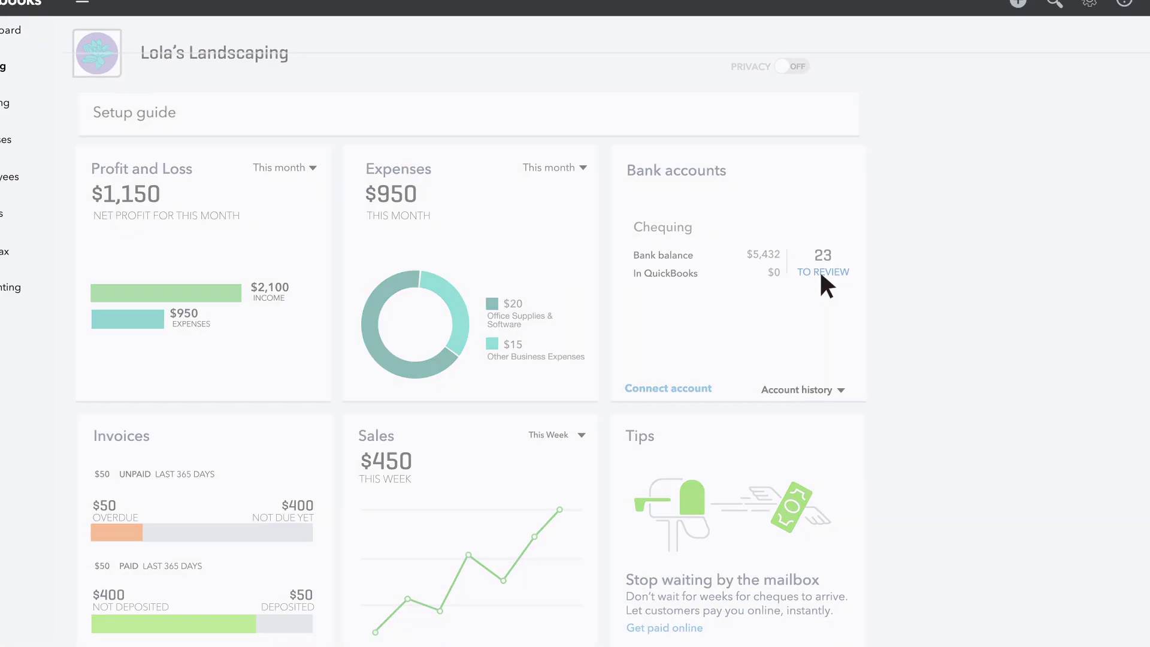
pyautogui.click(756, 292)
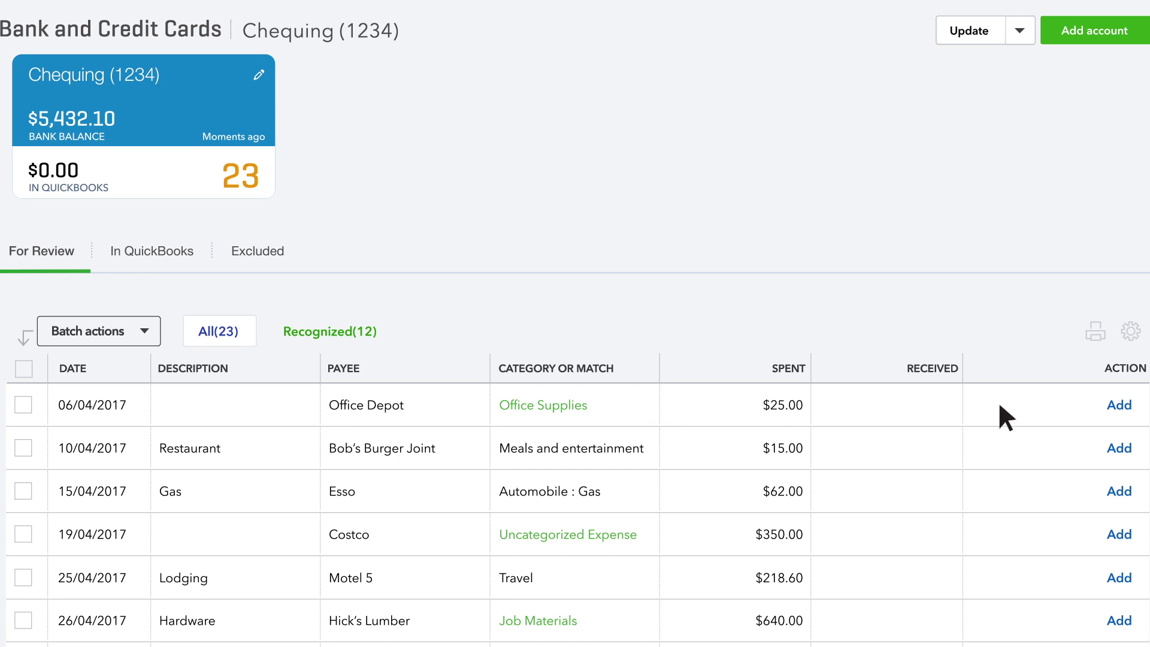
# Add the $25 Office Depot and $15 Bob's Burger Joint expenses, then expand the Costco row.
pyautogui.click(1118, 405)
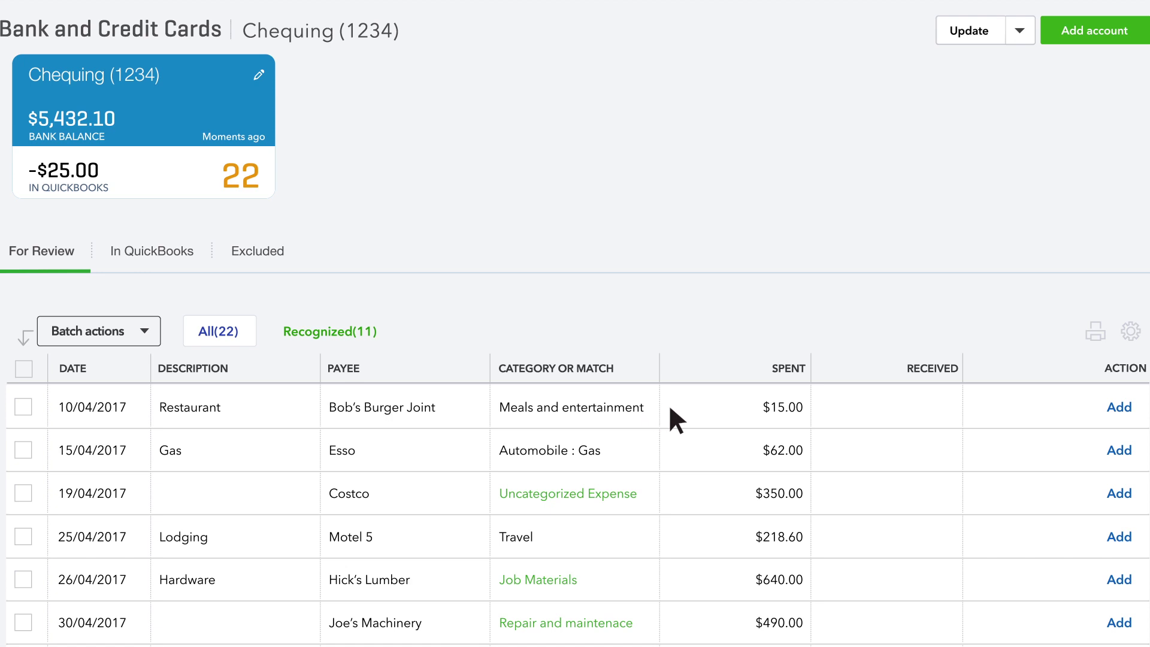
pyautogui.click(1121, 408)
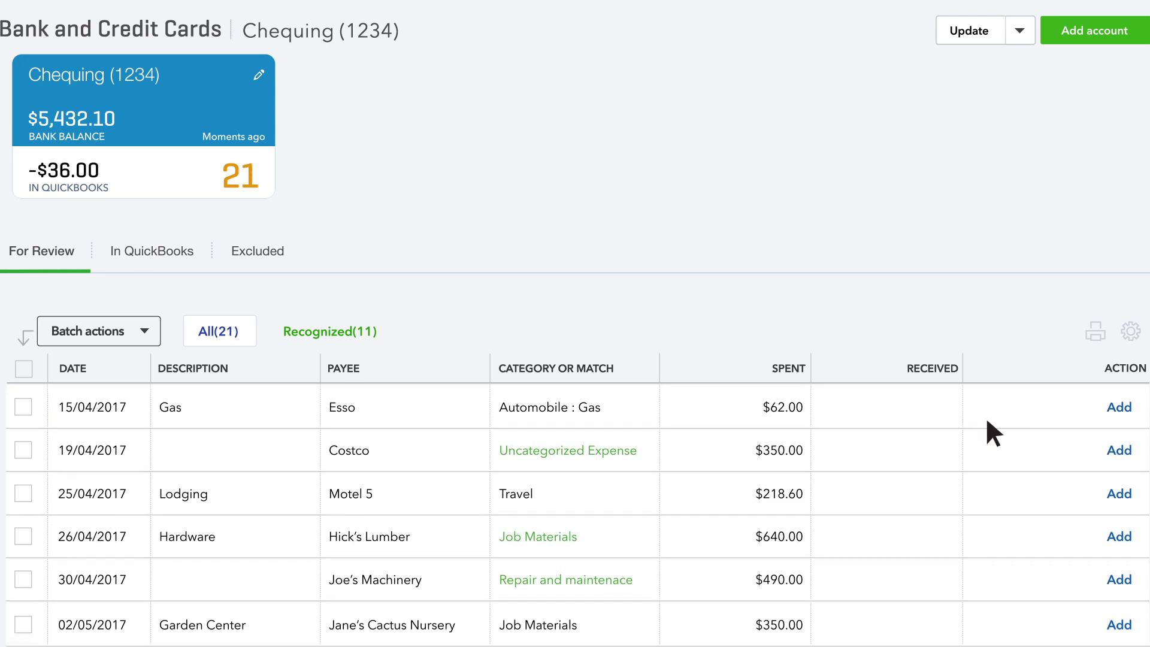
pyautogui.click(692, 451)
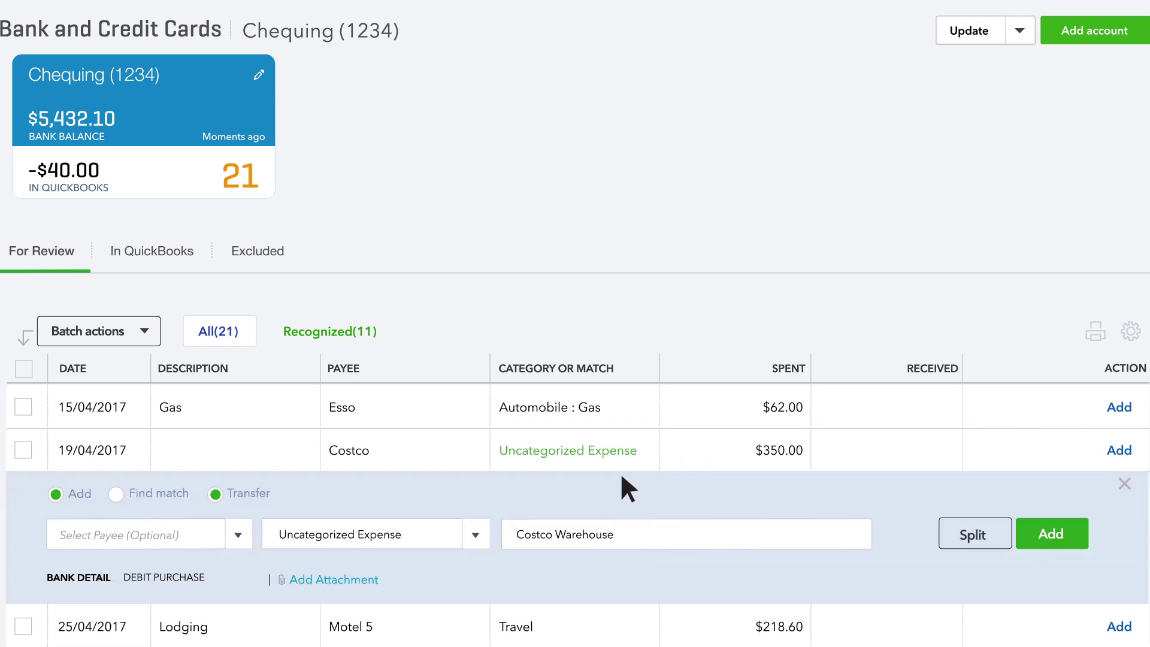
# Change the $350 Costco charge's category from Uncategorized Expense to Job Materials.
pyautogui.click(476, 533)
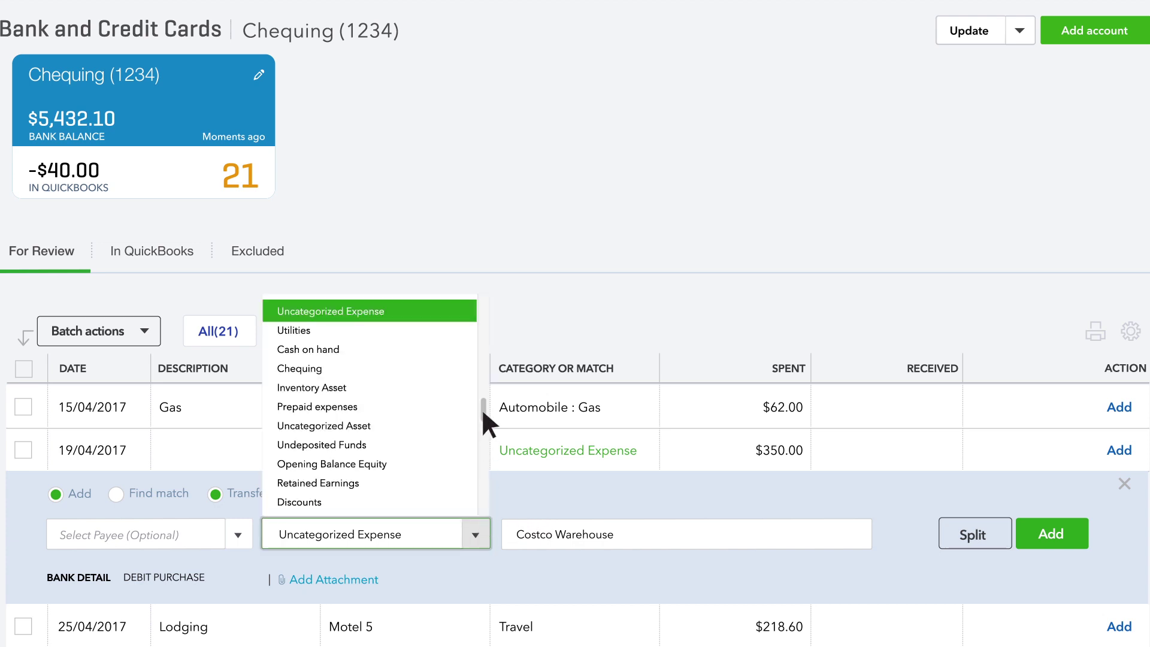
pyautogui.moveTo(482, 408); pyautogui.dragTo(481, 321)
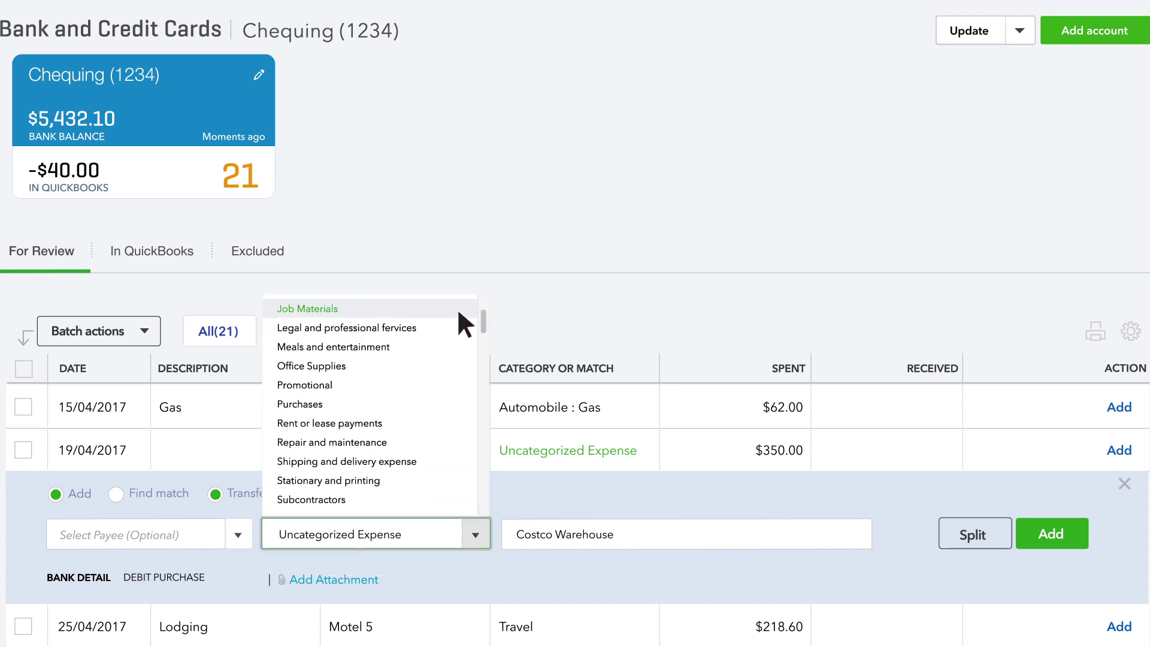
pyautogui.click(440, 305)
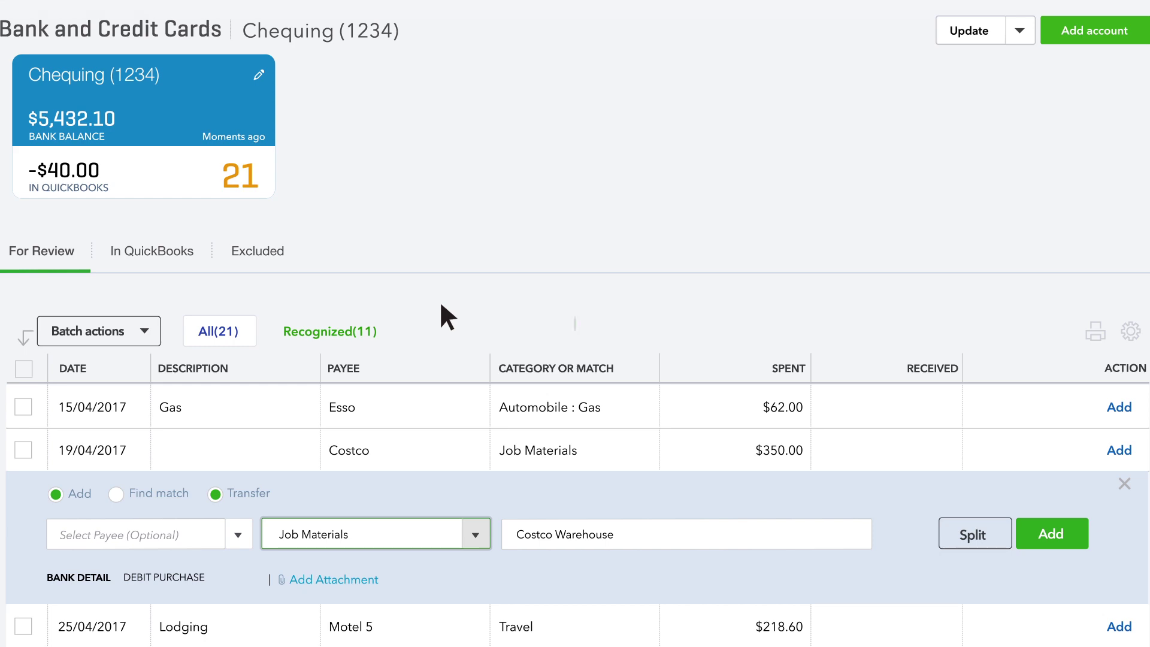